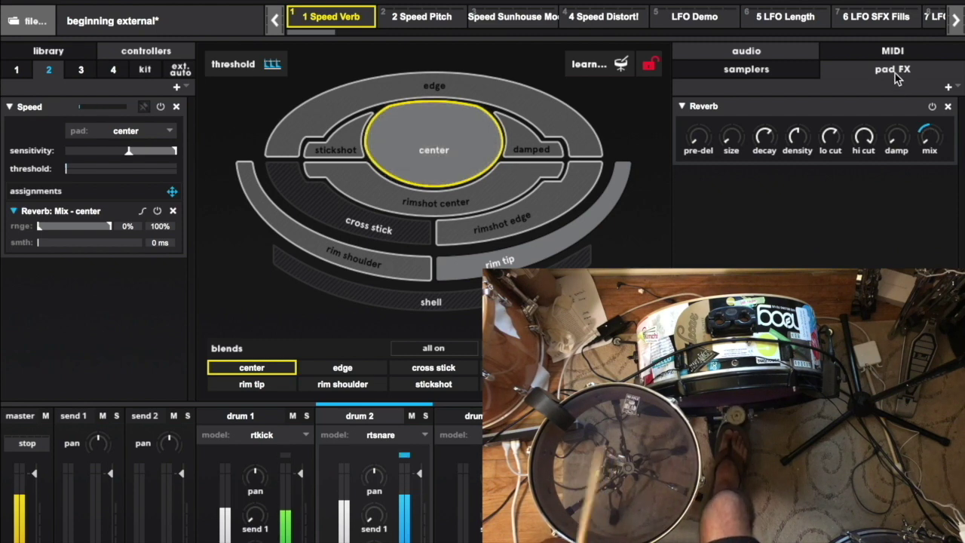
- Load the 2 Speed Pitch kit, where speed drives center sampler pitch from −12 to 48 st
{"action": "left_click", "coordinate": [442, 22]}
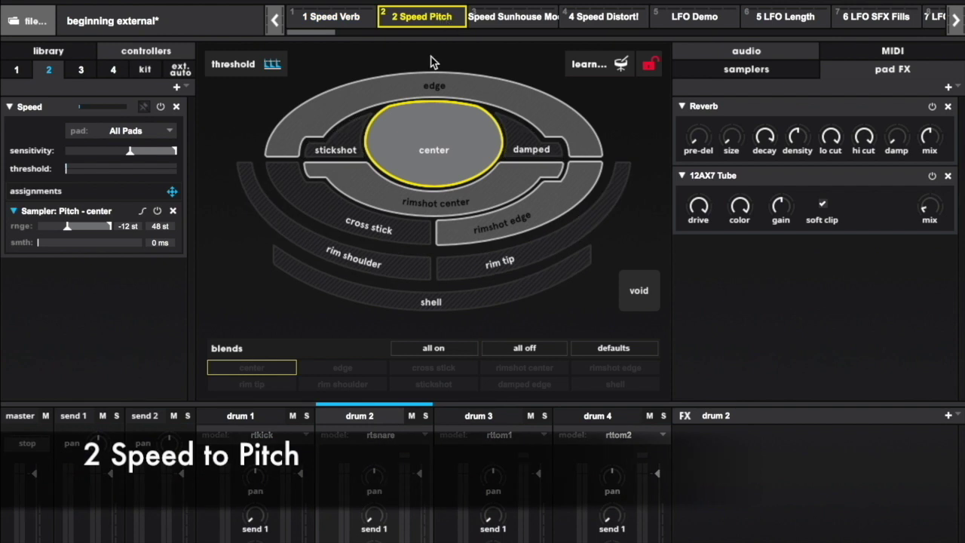
- Show the center pad's sampler playing Bright Piano C.wav
{"action": "left_click", "coordinate": [759, 70]}
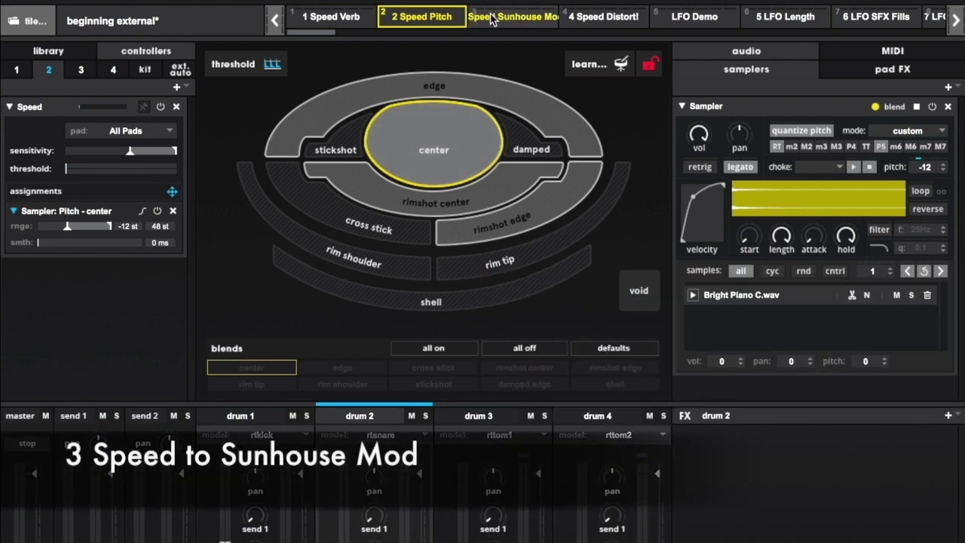
- Load the 3 Speed Sunhouse Mod kit
{"action": "left_click", "coordinate": [497, 17]}
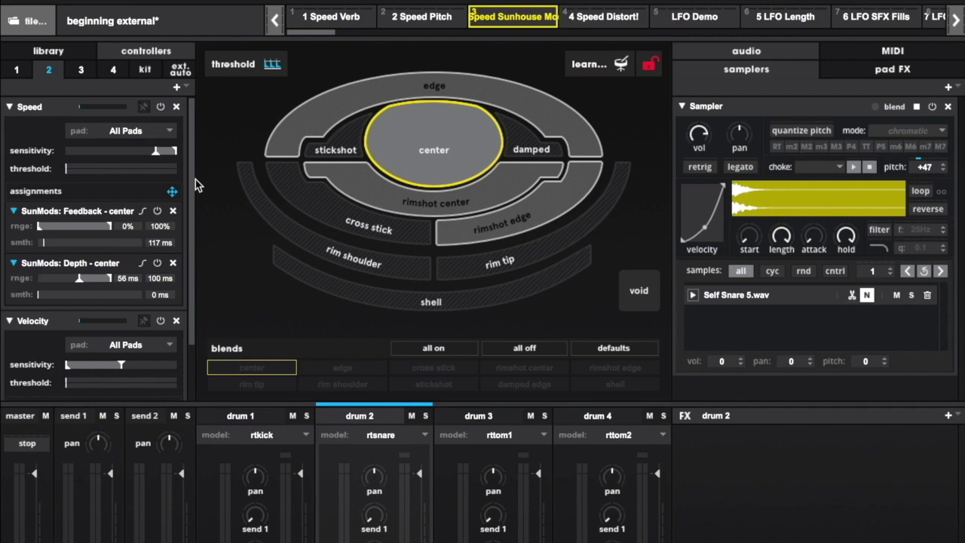
- Show the center pad's SunMods Feedback and Depth settings driven by Speed
{"action": "left_click", "coordinate": [874, 71]}
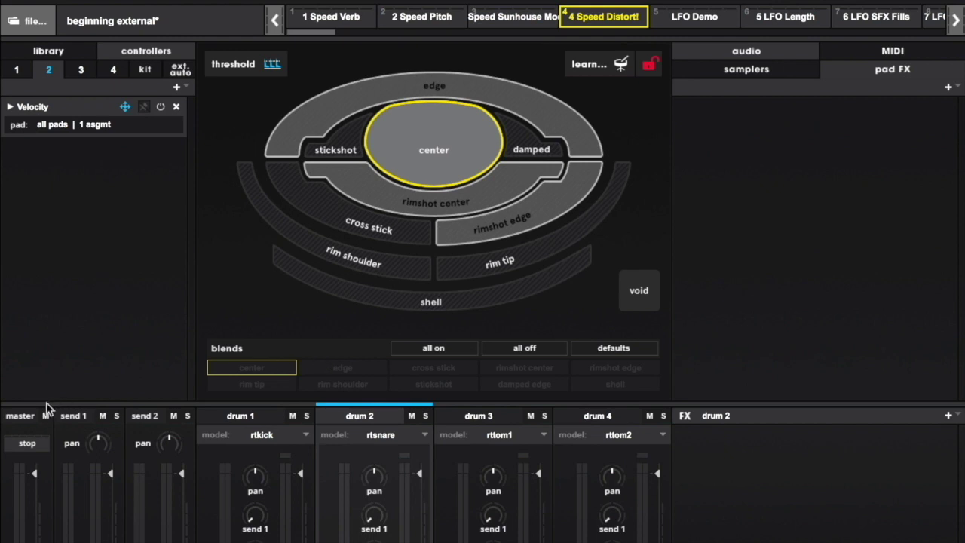
- Select the master channel to reveal its 12AX7 Tube and Clipper effects
{"action": "left_click", "coordinate": [18, 426]}
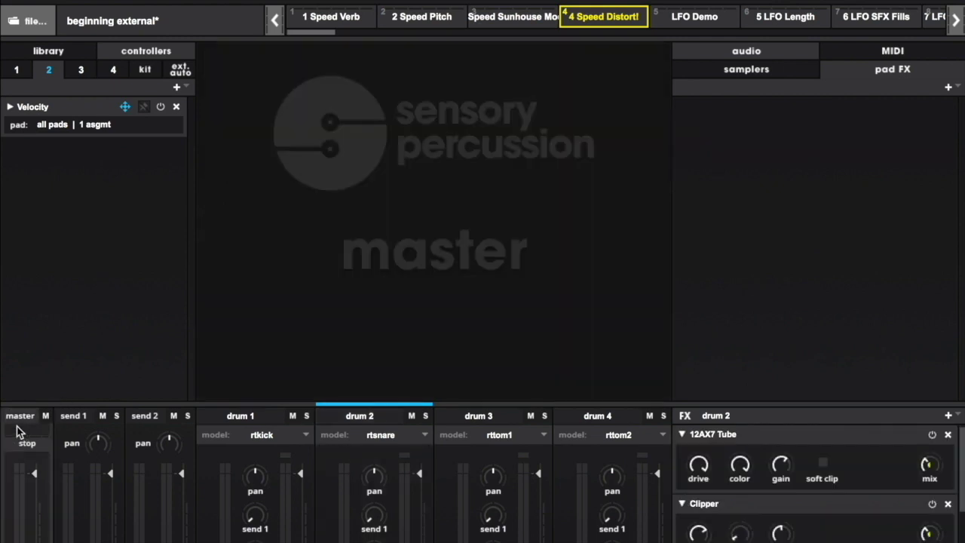
- Show the kit-wide Speed controller driving the master effects' mix
{"action": "left_click", "coordinate": [151, 70]}
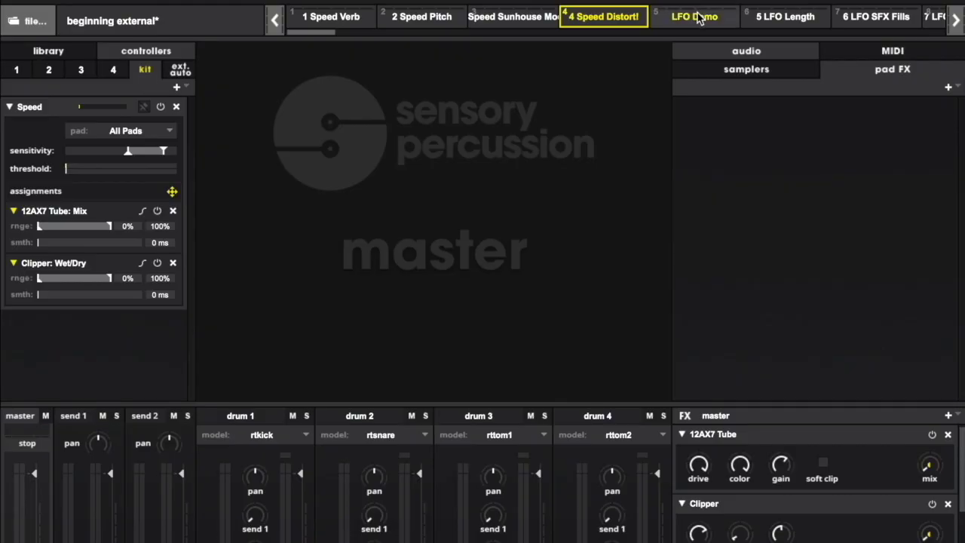
- Load the LFO Demo kit
{"action": "left_click", "coordinate": [698, 17]}
- Show drum 2's center sampler holding looping C Pluck.wav and Silence.wav
{"action": "left_click", "coordinate": [356, 419]}
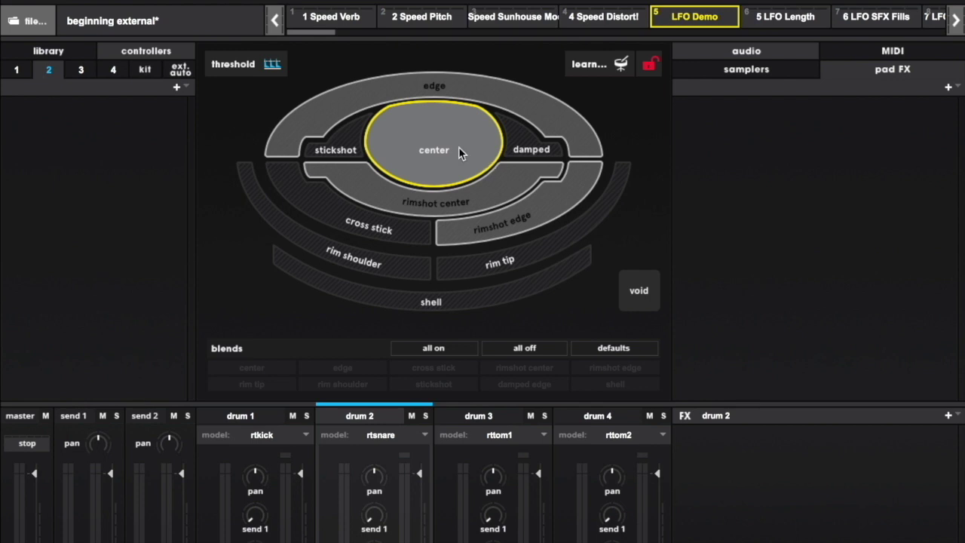
{"action": "left_click", "coordinate": [708, 69]}
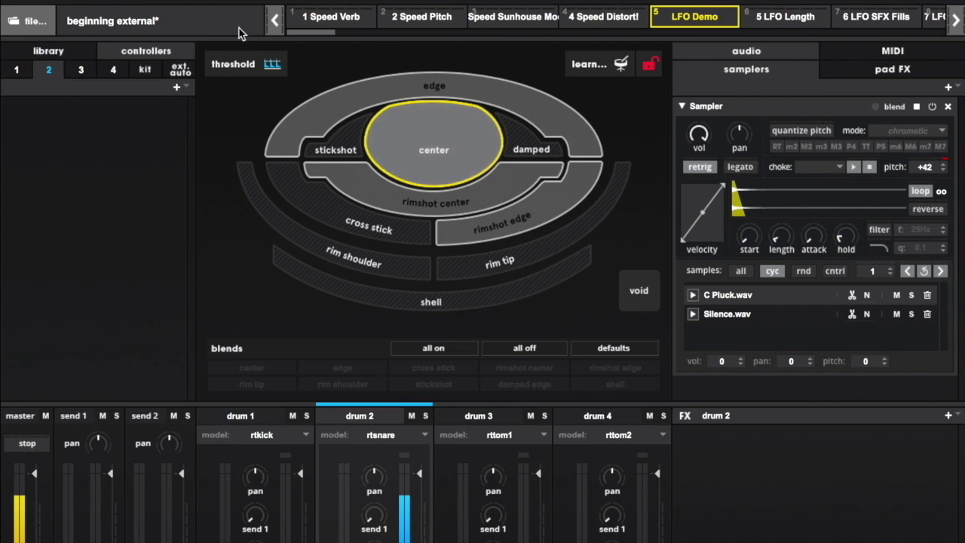
- Cycle the pitch LFO through tri, sqr, saw dn and saw up shapes, ending on rand
{"action": "left_click", "coordinate": [182, 70]}
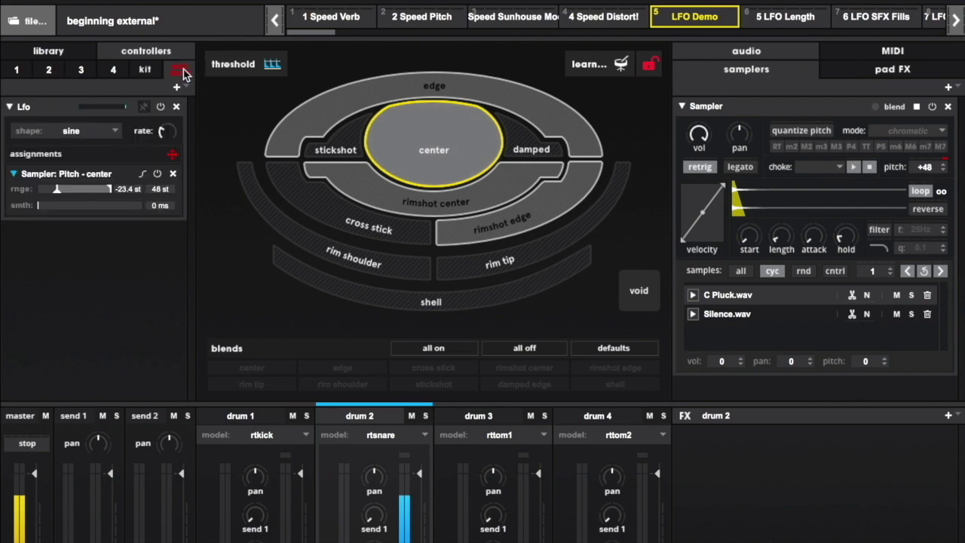
{"action": "left_click", "coordinate": [99, 133]}
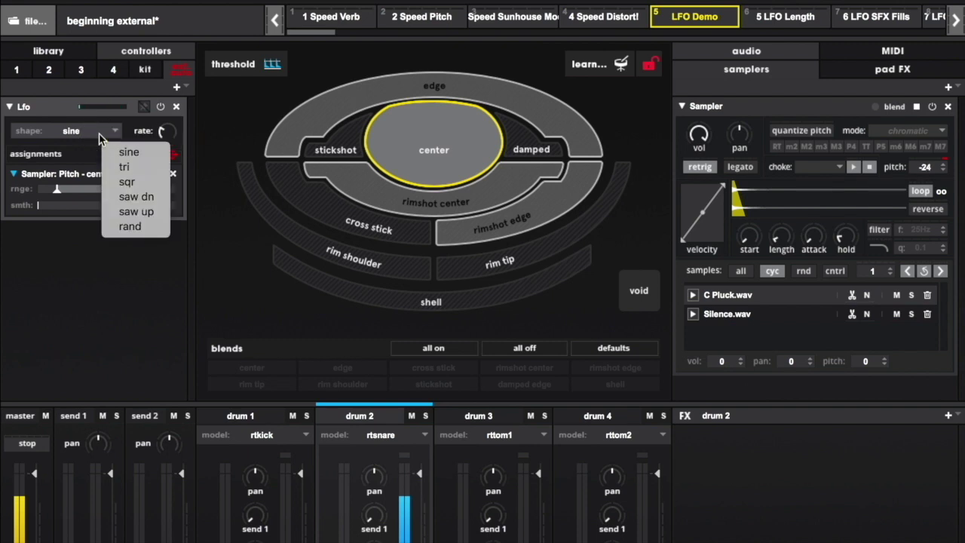
{"action": "left_click", "coordinate": [126, 166]}
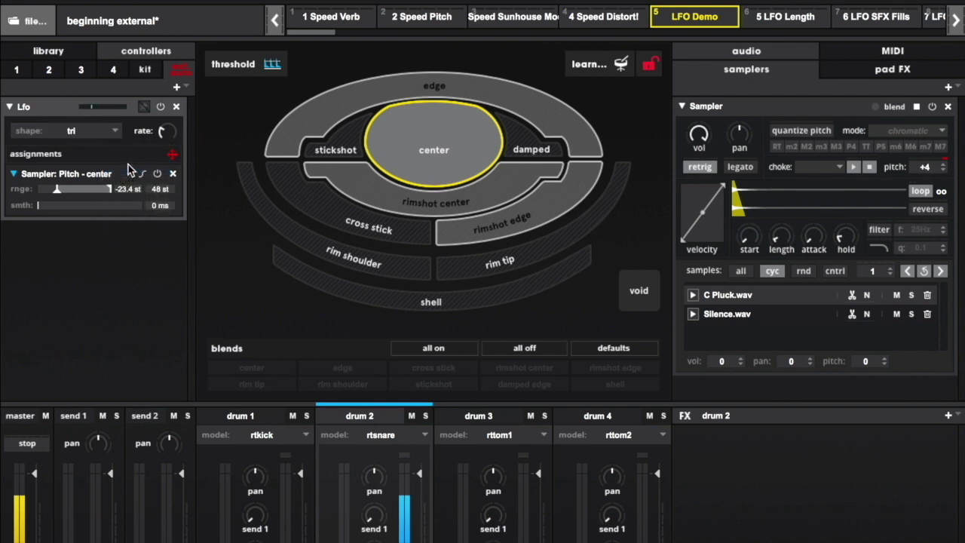
{"action": "left_click", "coordinate": [116, 133]}
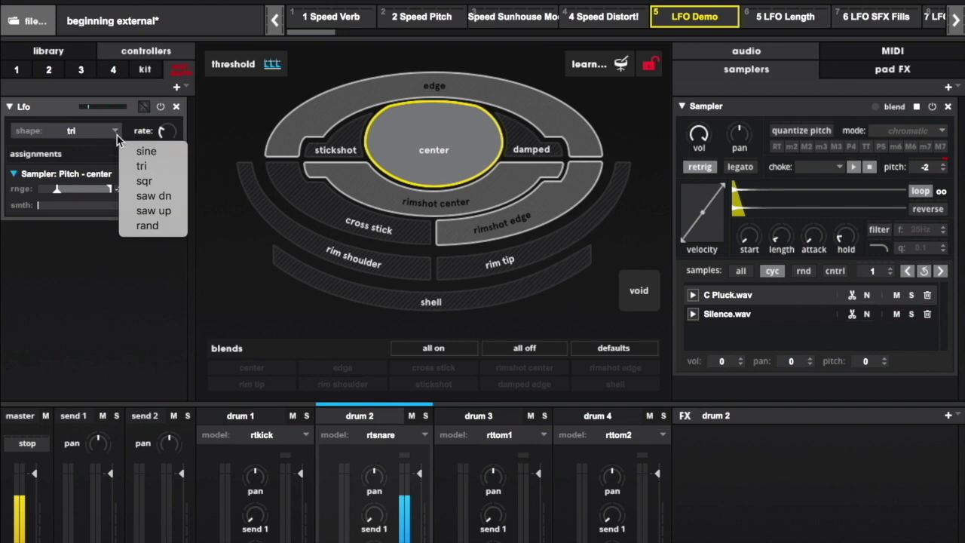
{"action": "left_click", "coordinate": [147, 184]}
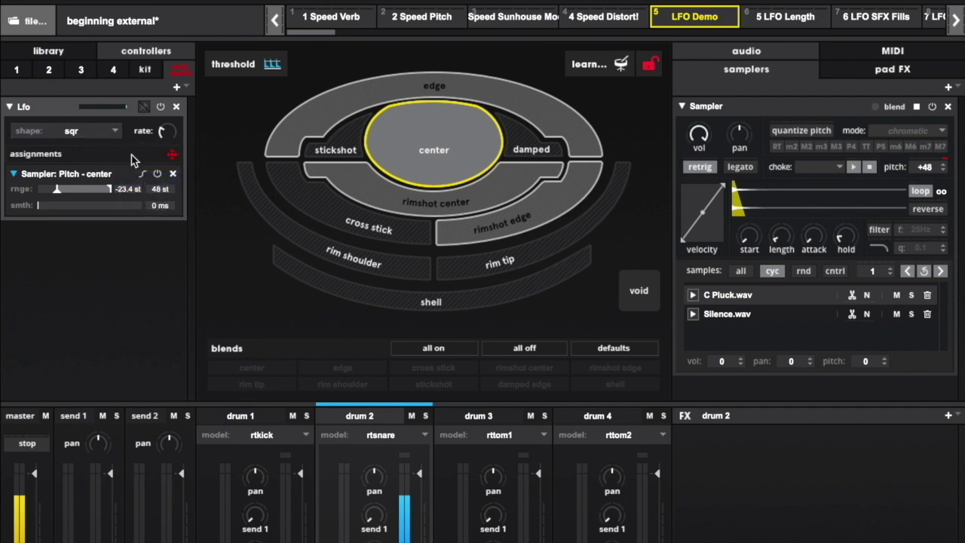
{"action": "left_click", "coordinate": [117, 134]}
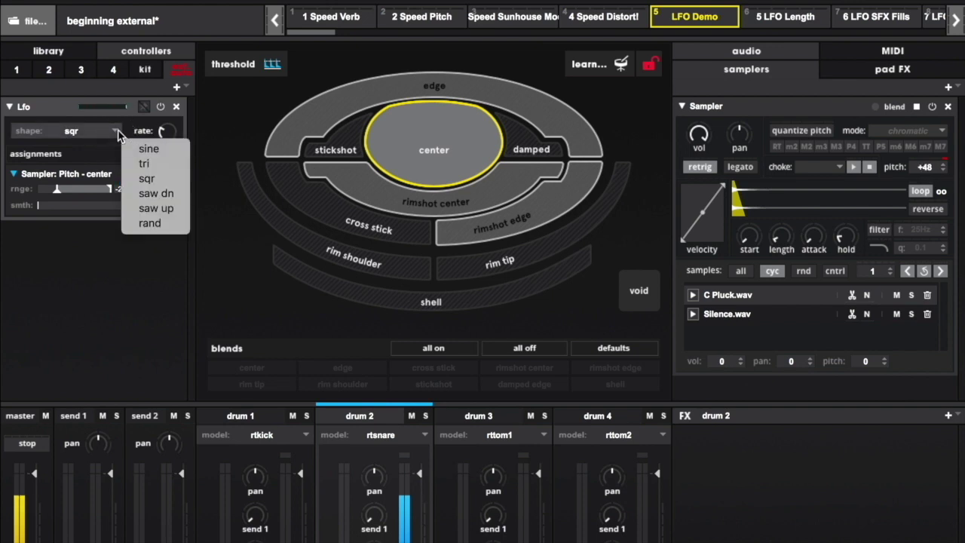
{"action": "left_click", "coordinate": [157, 195]}
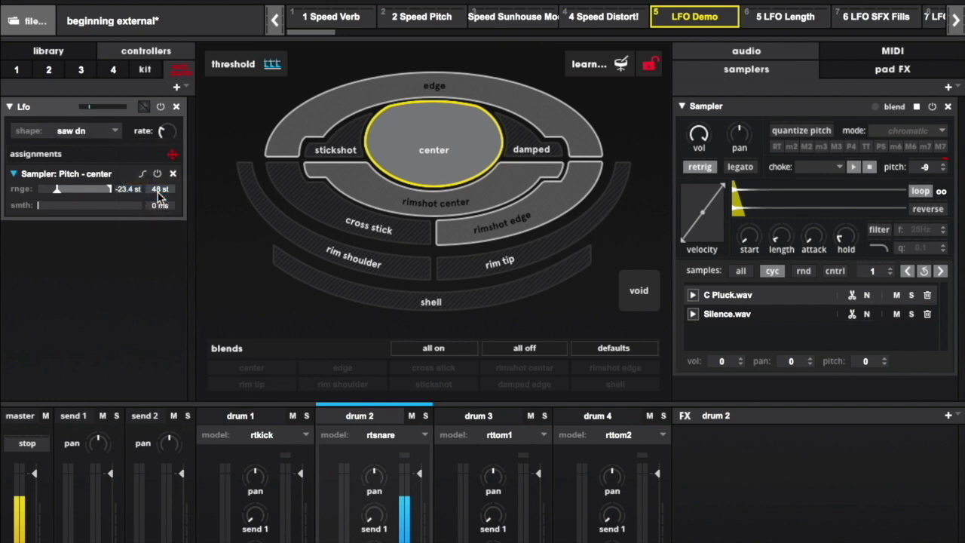
{"action": "left_click", "coordinate": [109, 130]}
{"action": "left_click", "coordinate": [150, 207]}
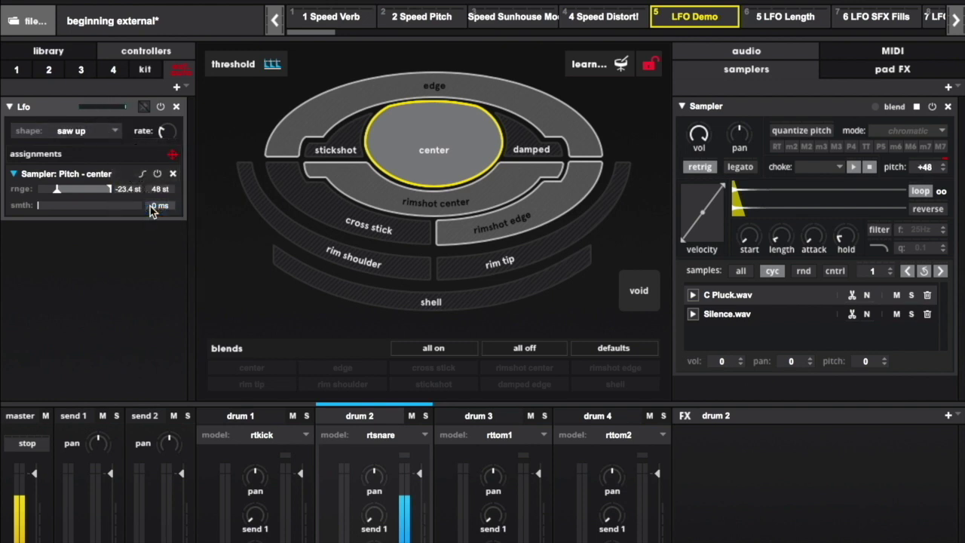
{"action": "left_click", "coordinate": [107, 134]}
{"action": "left_click", "coordinate": [138, 228]}
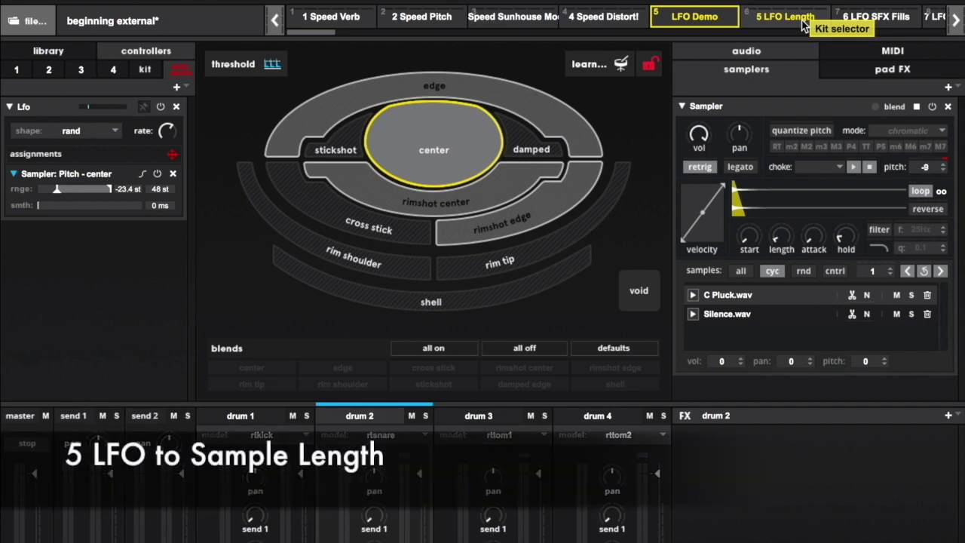
- Load the 5 LFO Length kit and review drum 2's Velocity and Timbre controllers
{"action": "left_click", "coordinate": [803, 25]}
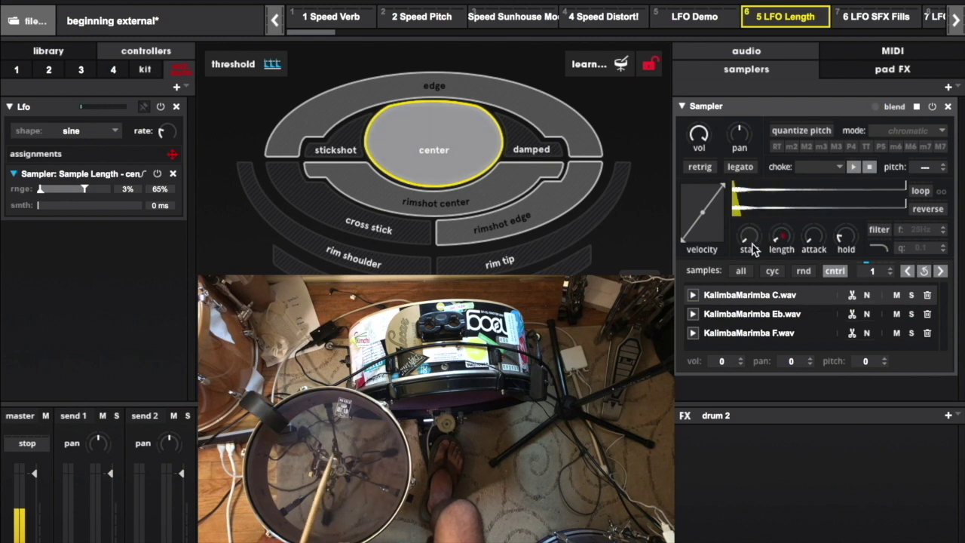
{"action": "left_click", "coordinate": [54, 69]}
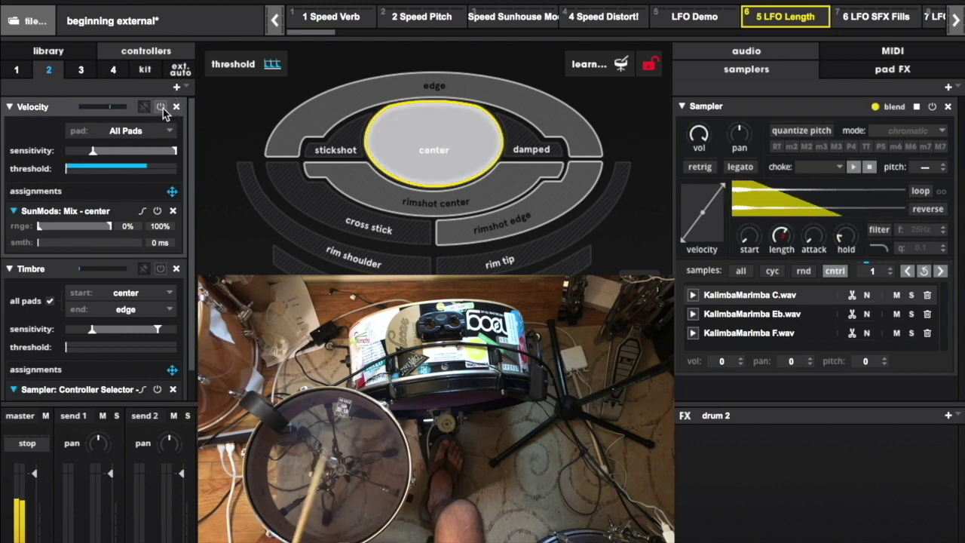
{"action": "left_click_drag", "start_coordinate": [192, 161], "coordinate": [192, 243]}
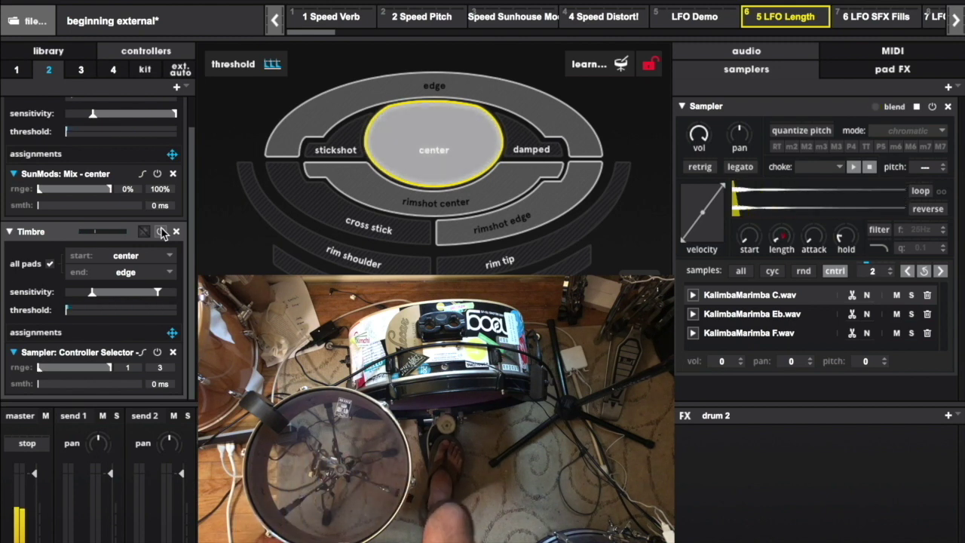
- Load the 6 LFO SFX Fills kit and select the rim tip zone
{"action": "left_click", "coordinate": [878, 19]}
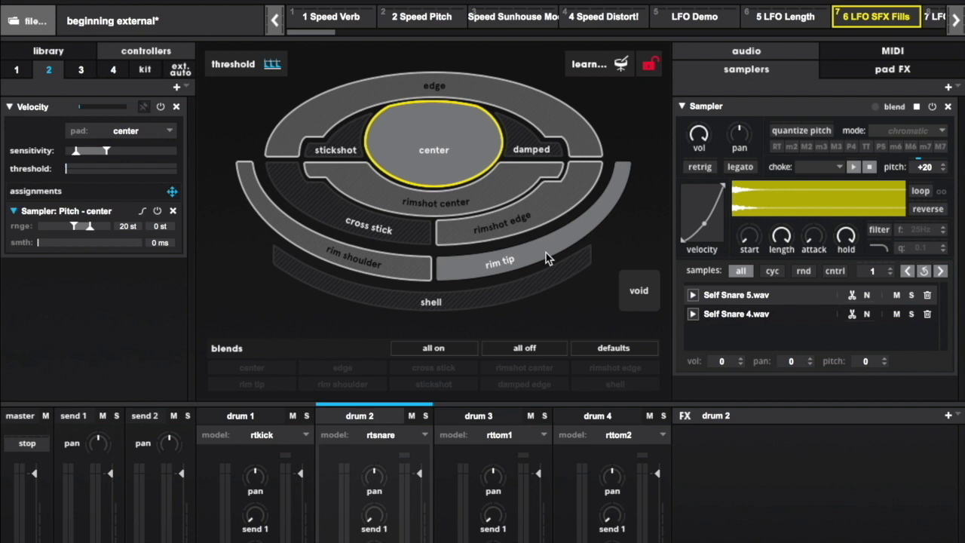
{"action": "left_click", "coordinate": [545, 254]}
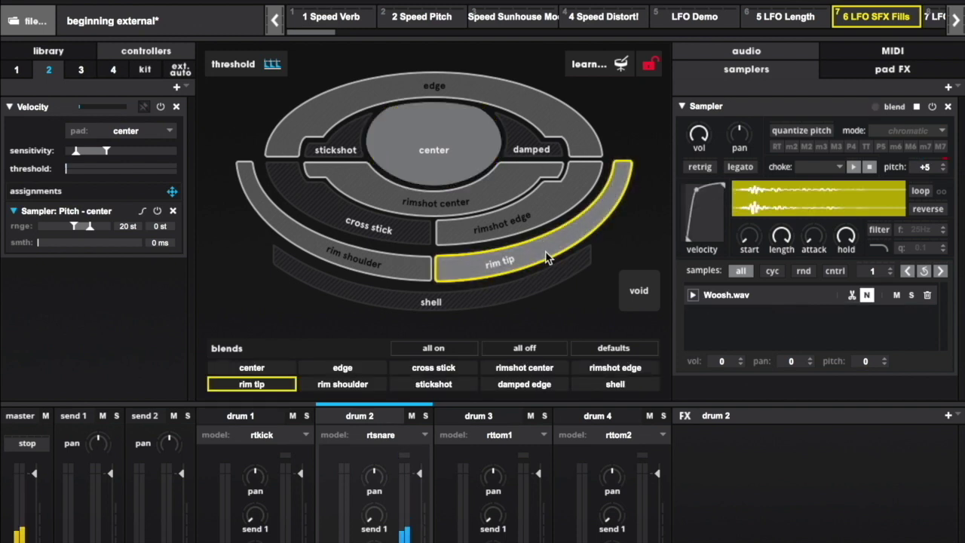
- Show the sine LFO on rim tip pitch (−6.3 to 38.7 st) and random LFO on delay (5–725 ms)
{"action": "left_click", "coordinate": [179, 70]}
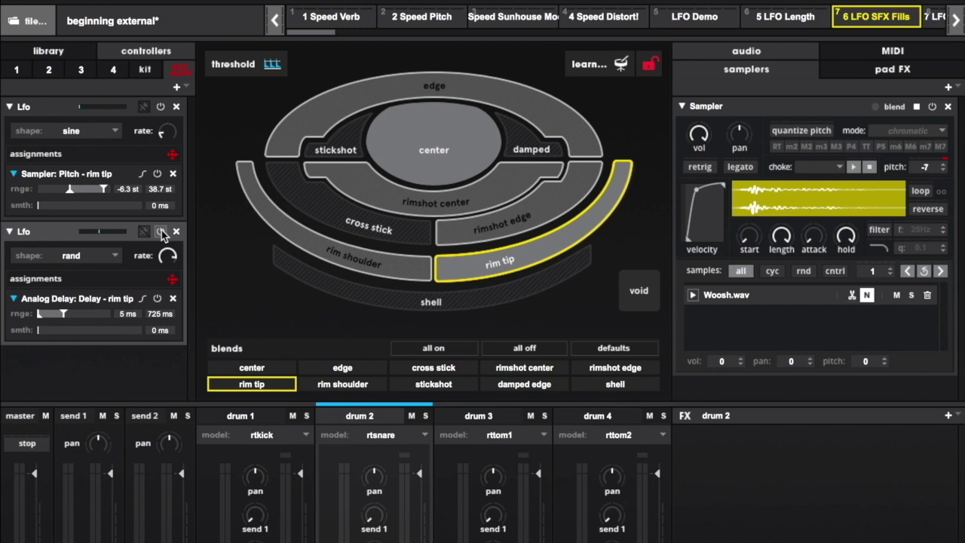
{"action": "scroll", "coordinate": [878, 22], "scroll_direction": "right", "scroll_amount": 5}
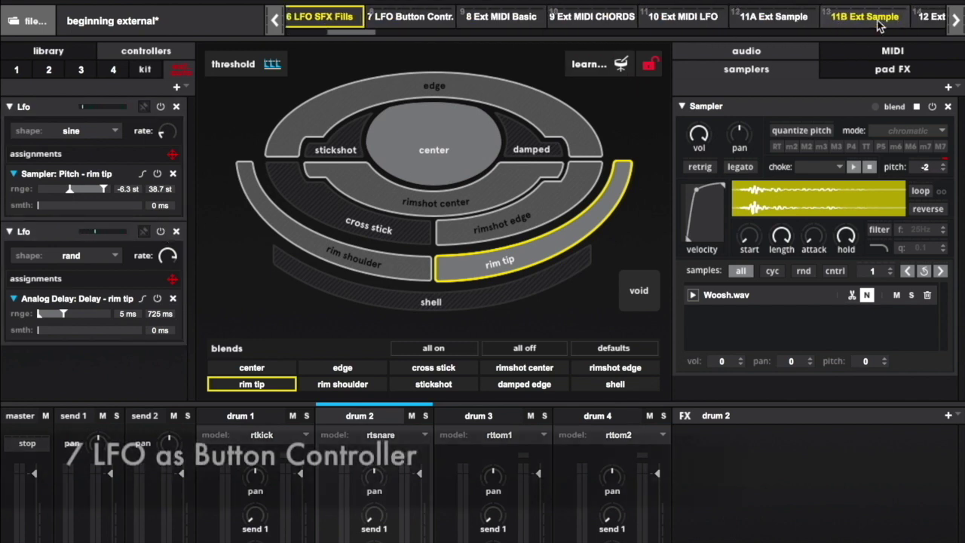
{"action": "left_click", "coordinate": [403, 20]}
{"action": "left_click", "coordinate": [447, 150]}
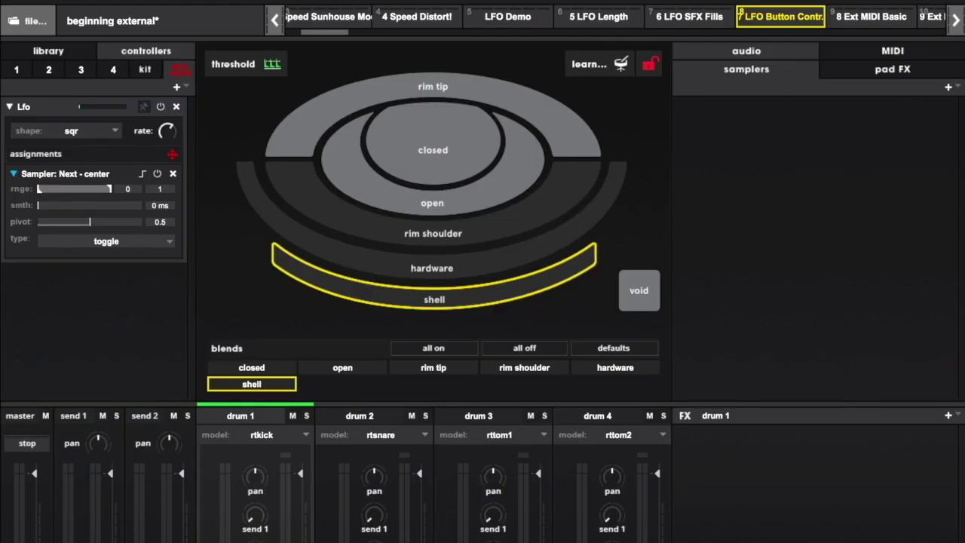
{"action": "left_click", "coordinate": [865, 16]}
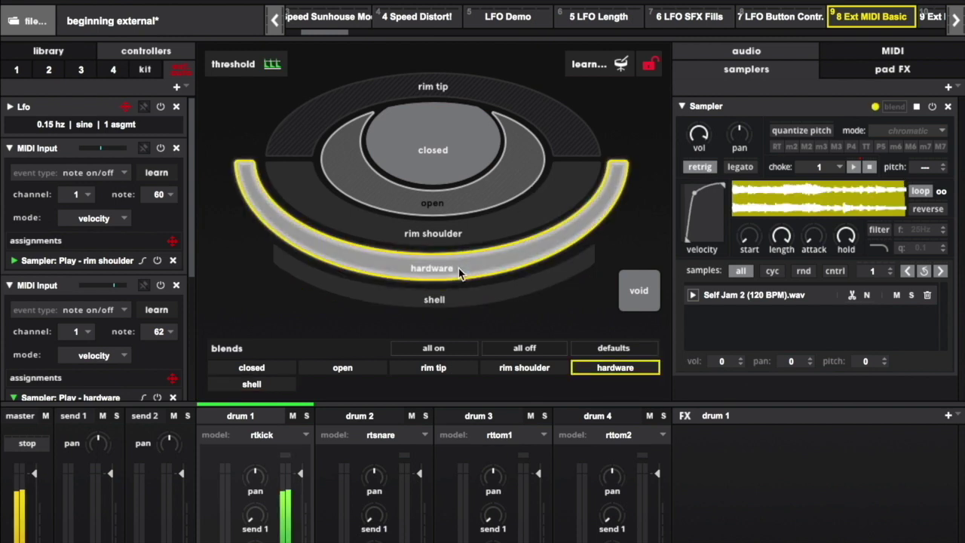
- Inspect the rim shoulder and shell samplers, stop playback, then load the 9 Ext MIDI CHORDS kit
{"action": "left_click", "coordinate": [461, 240]}
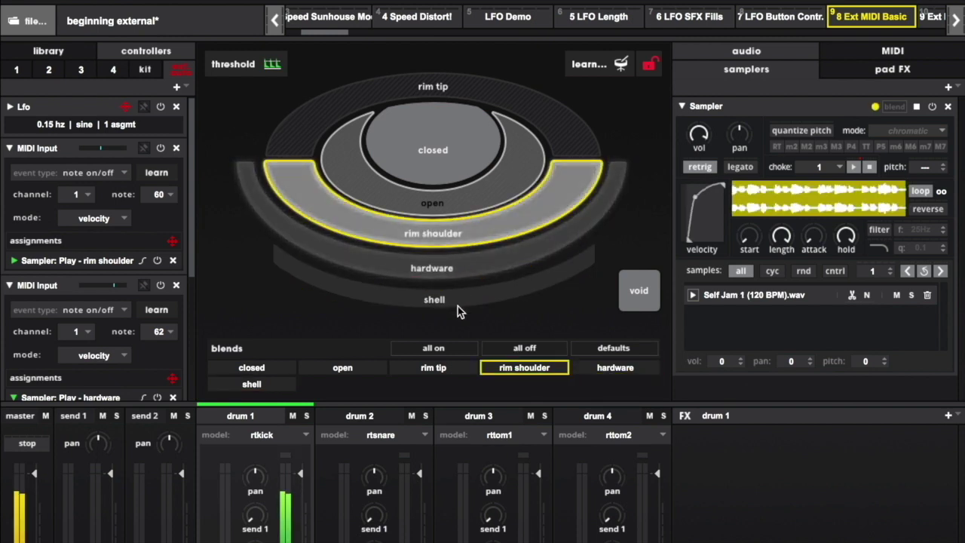
{"action": "left_click", "coordinate": [458, 297]}
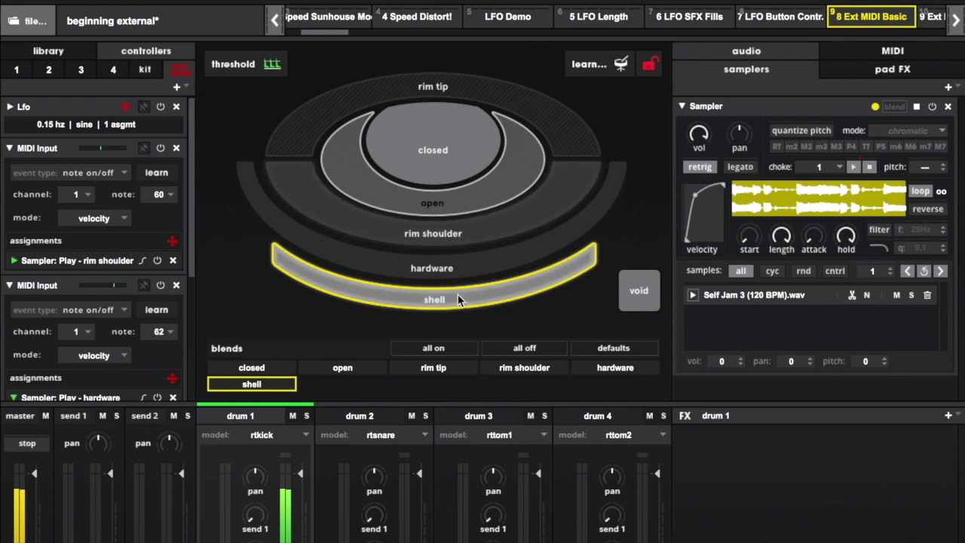
{"action": "left_click", "coordinate": [869, 166]}
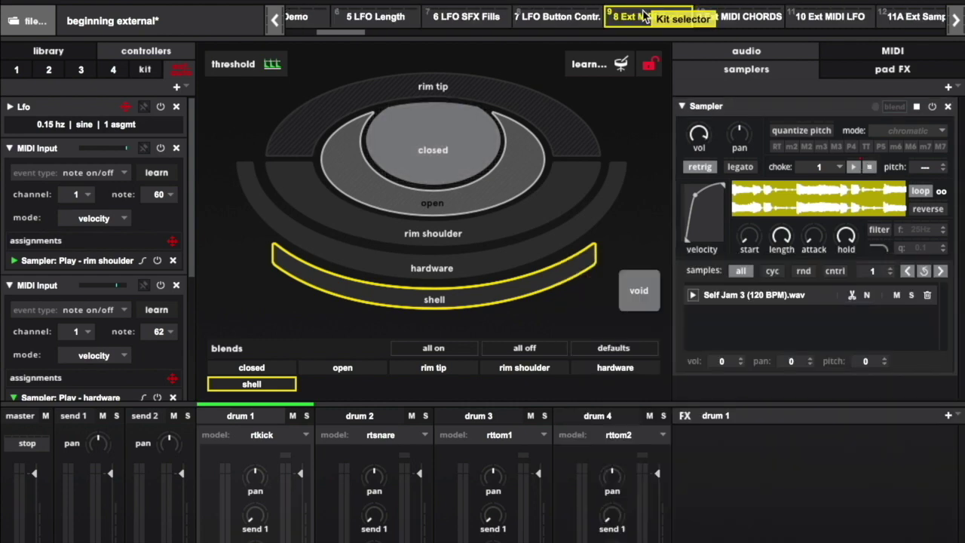
{"action": "left_click", "coordinate": [721, 19]}
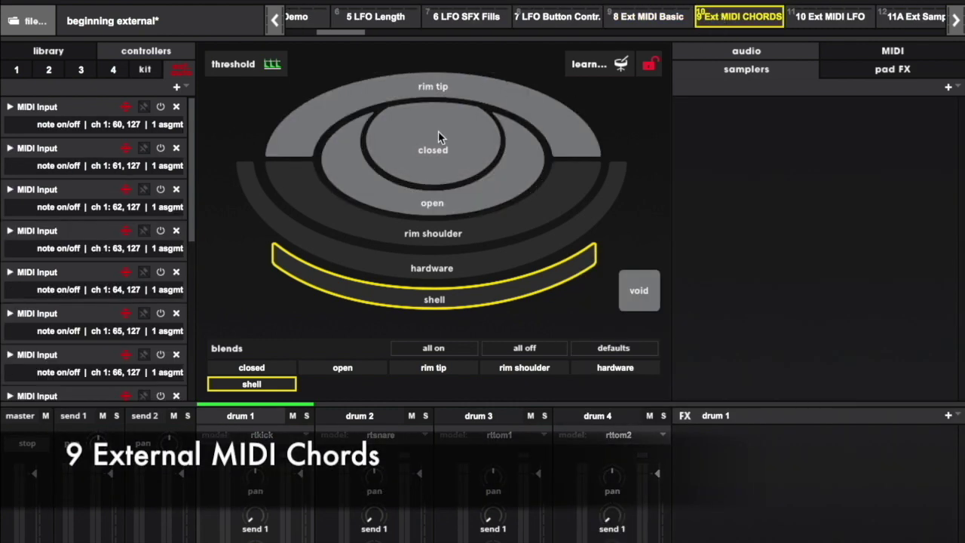
- Show drum 2's center-zone MIDI Input controllers for notes 60–66
{"action": "left_click", "coordinate": [367, 416]}
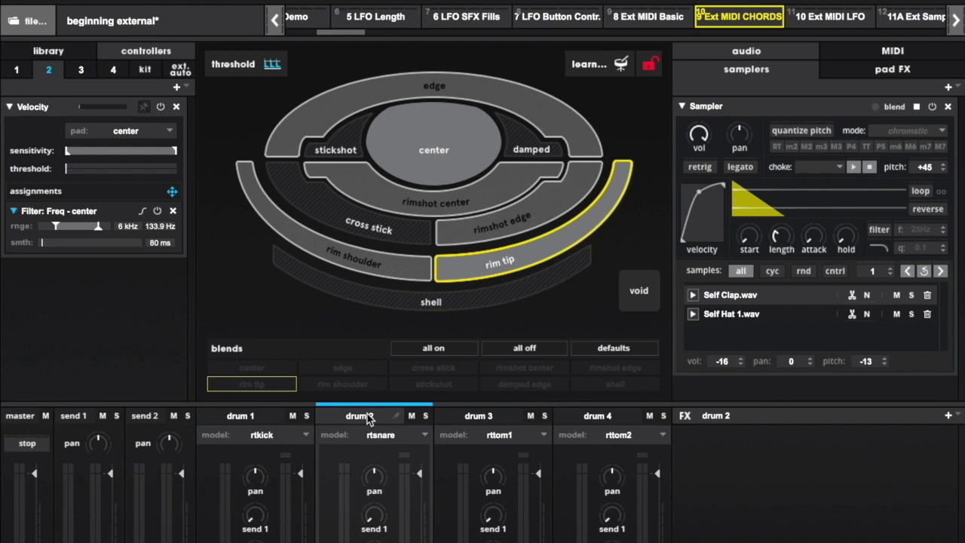
{"action": "left_click", "coordinate": [454, 126]}
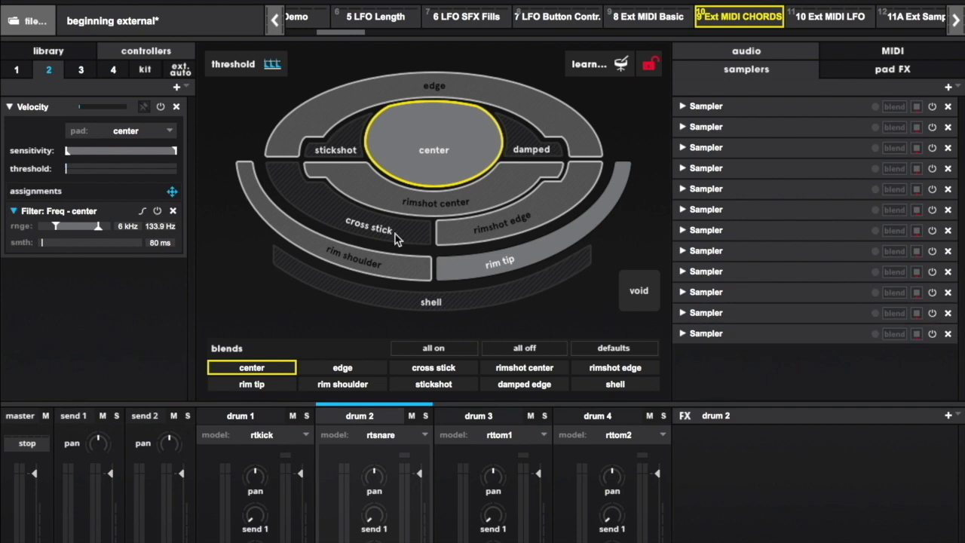
{"action": "left_click", "coordinate": [172, 70]}
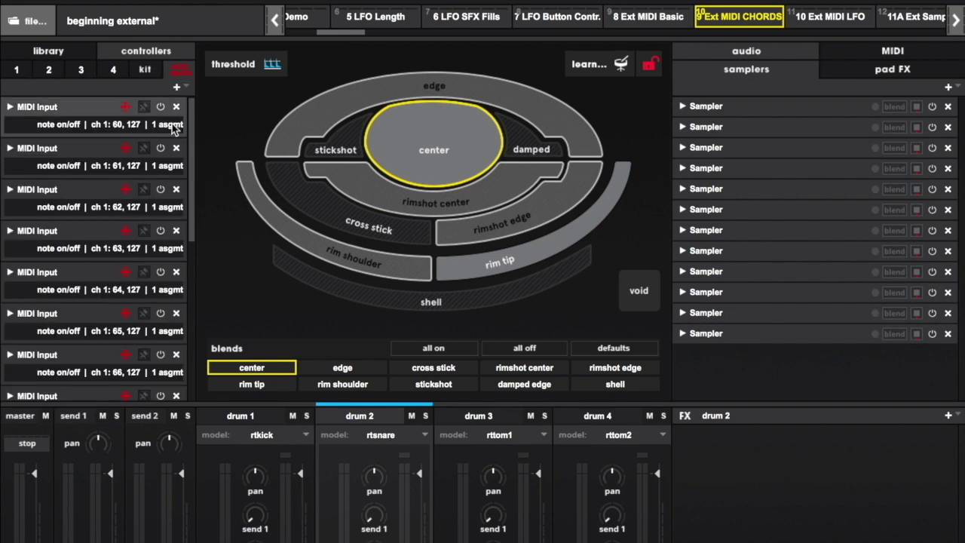
{"action": "scroll", "coordinate": [72, 151], "scroll_direction": "down", "scroll_amount": 5}
{"action": "scroll", "coordinate": [72, 151], "scroll_direction": "down", "scroll_amount": 2}
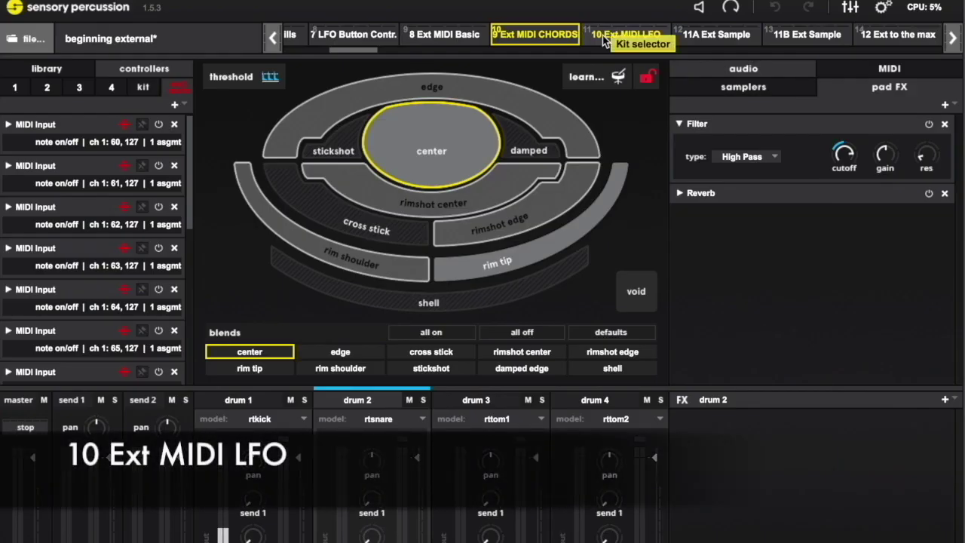
- Switch Sensory Percussion to the 10 Ext MIDI LFO kit
{"action": "left_click", "coordinate": [603, 38]}
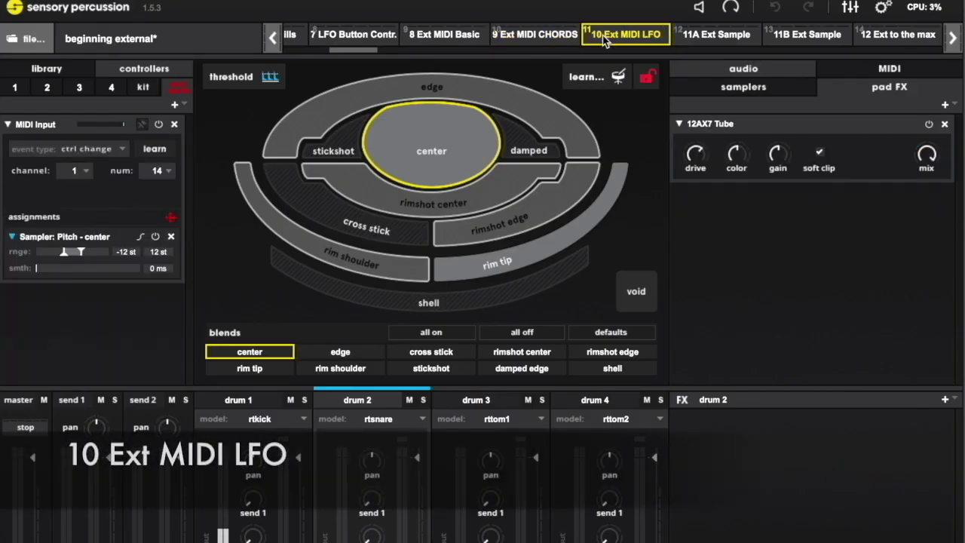
- Check Ableton Live, show the center zone's samplers, then start the 11A Sample Advance 80 bpm scene
{"action": "key", "text": "super+Tab"}
{"action": "key", "text": "super+Tab"}
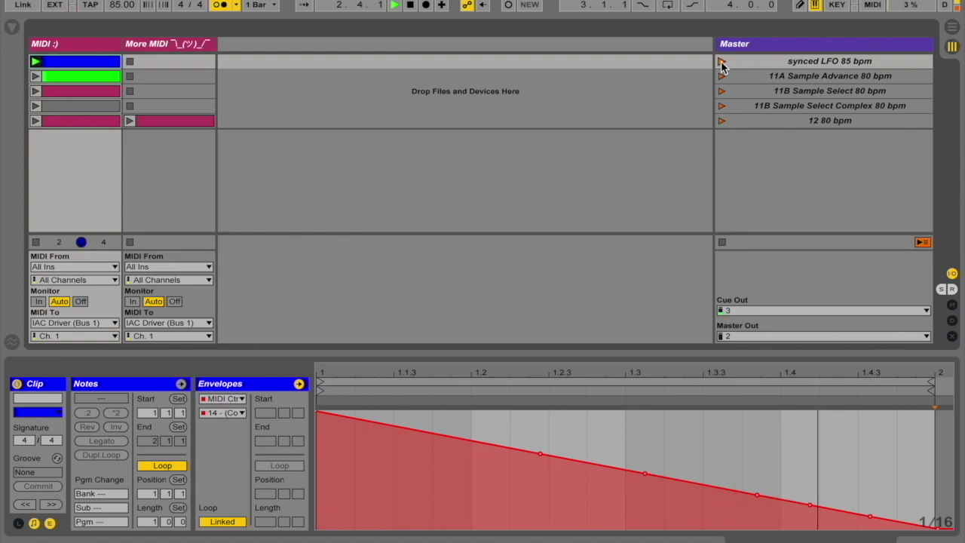
{"action": "key", "text": "super+Tab"}
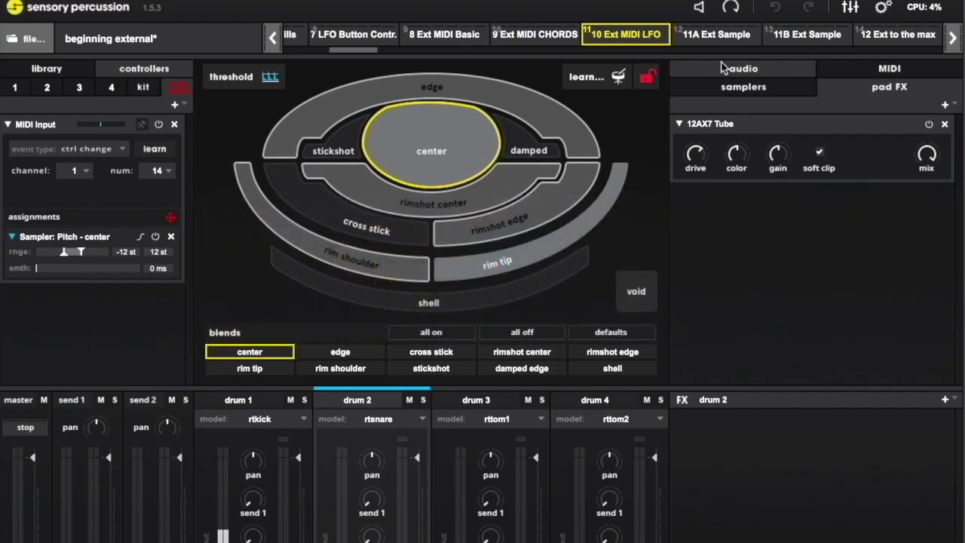
{"action": "left_click", "coordinate": [744, 94]}
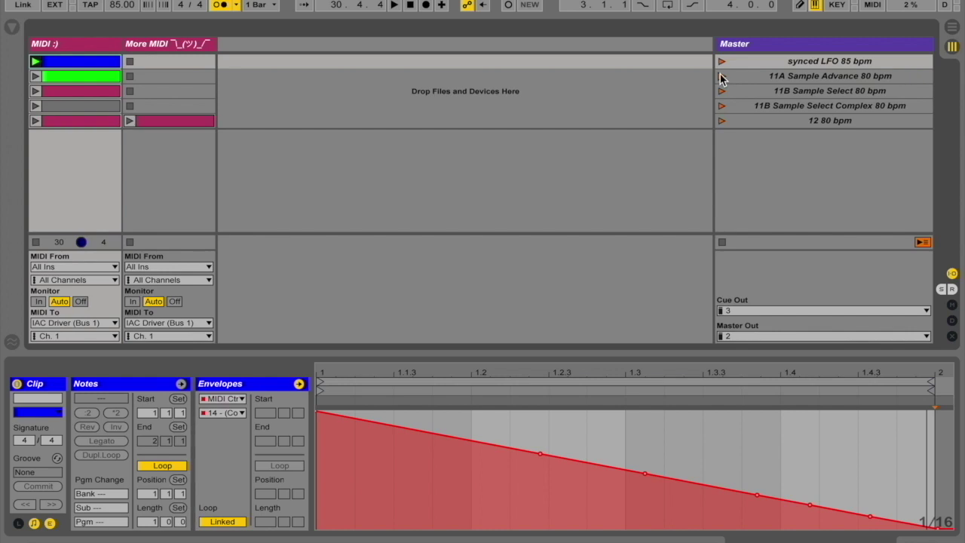
{"action": "left_click", "coordinate": [722, 76]}
- View the playing 11A clip's notes, select the drum 1 channel, and return to Live
{"action": "left_click", "coordinate": [83, 76]}
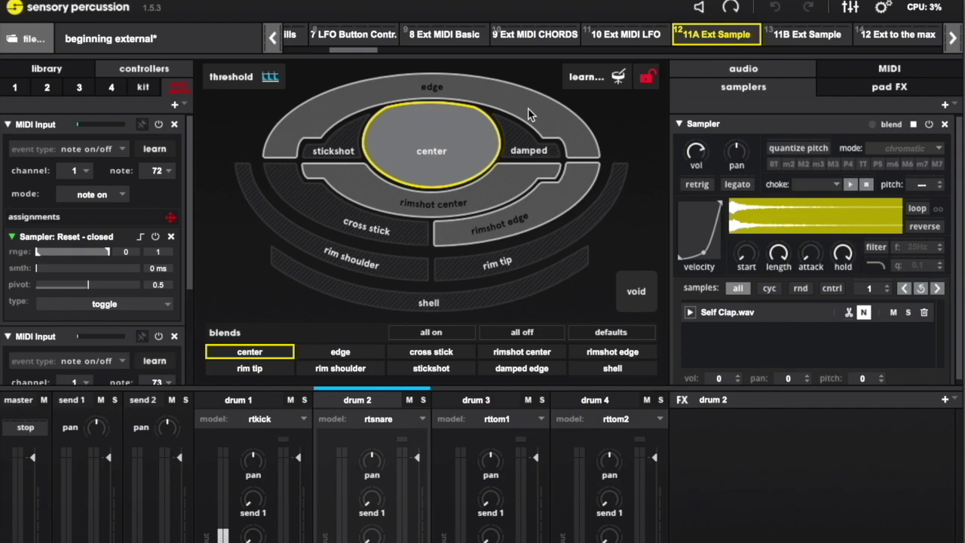
{"action": "left_click", "coordinate": [256, 395]}
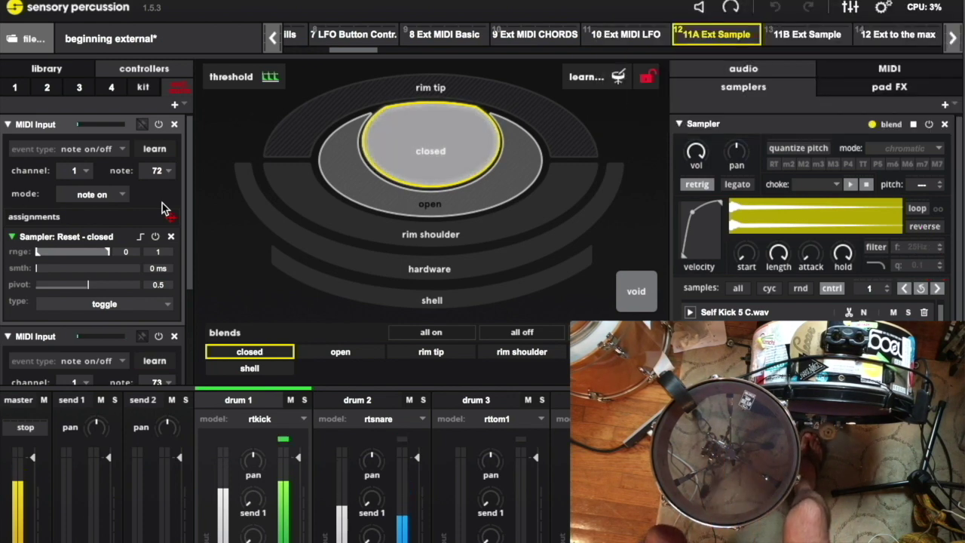
{"action": "key", "text": "super+Tab"}
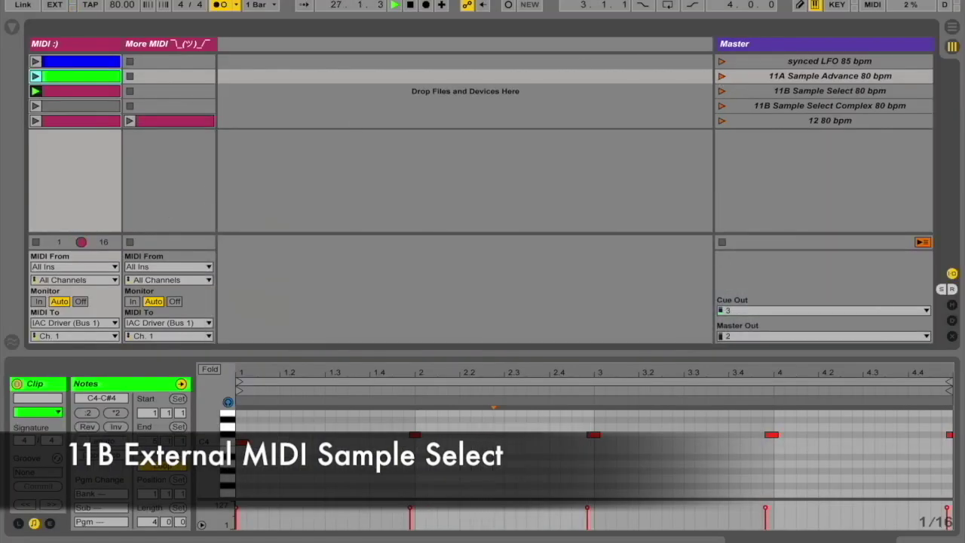
- Launch the 11B Sample Select clip and display its controller 15 envelope
{"action": "left_click", "coordinate": [50, 522]}
{"action": "left_click", "coordinate": [71, 97]}
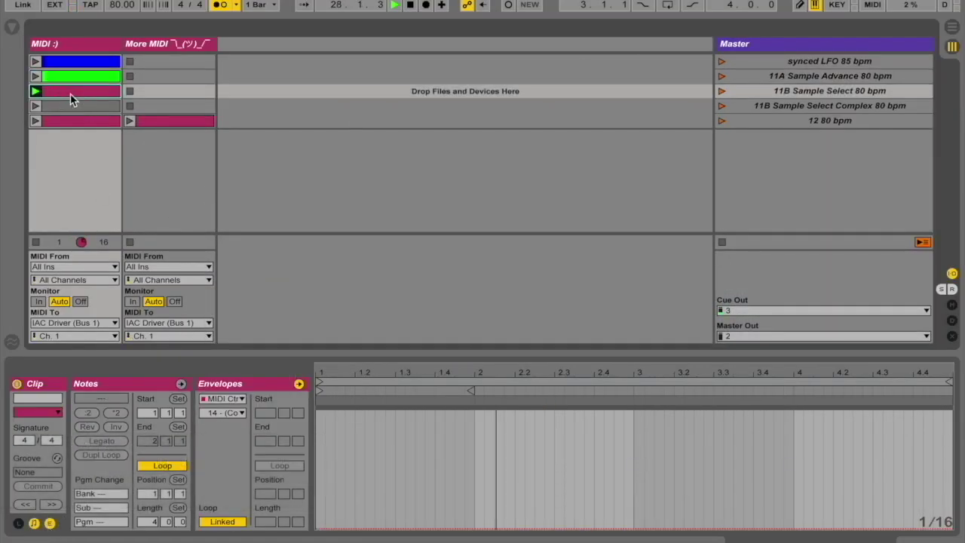
{"action": "left_click", "coordinate": [223, 413]}
{"action": "left_click", "coordinate": [258, 159]}
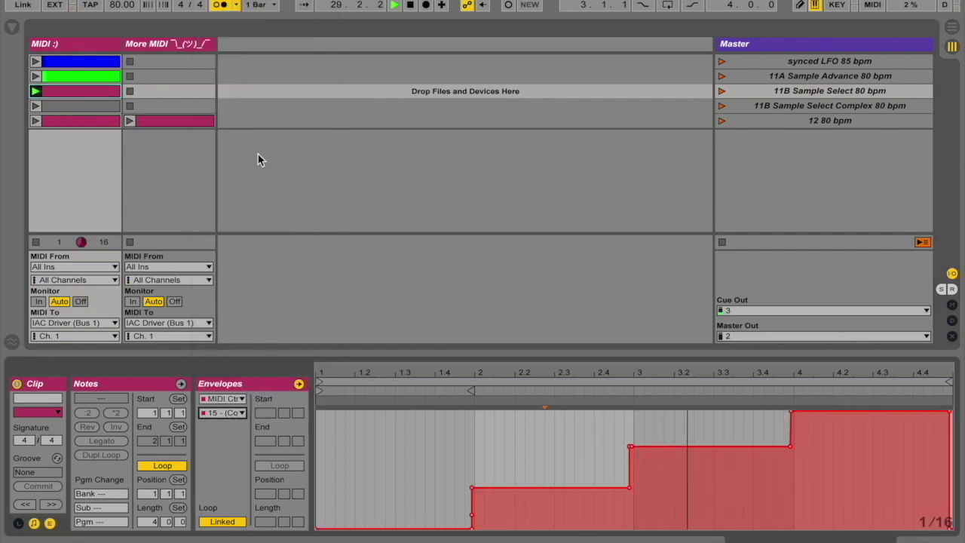
- Check the 11B kit in Sensory Percussion, then launch the 11B Sample Select Complex clip
{"action": "key", "text": "super+Tab"}
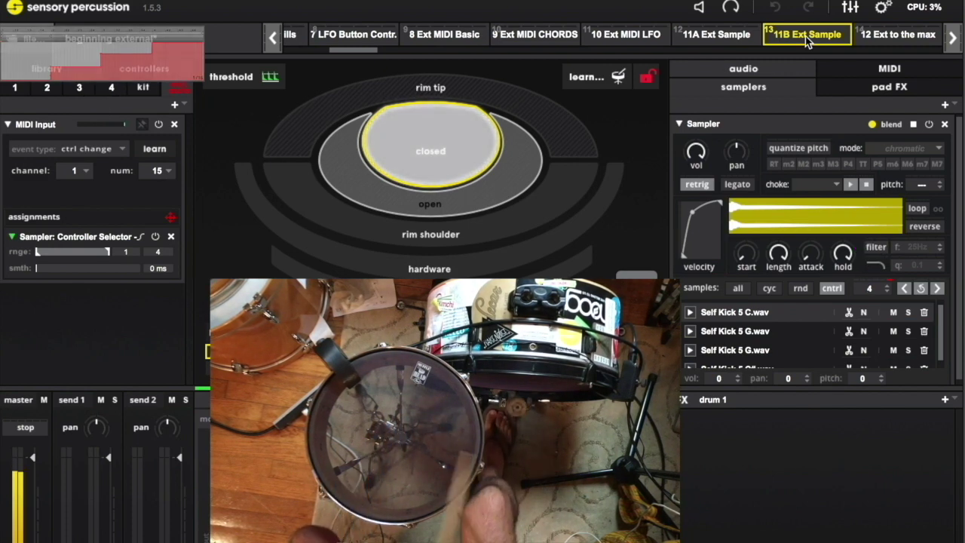
{"action": "key", "text": "super+Tab"}
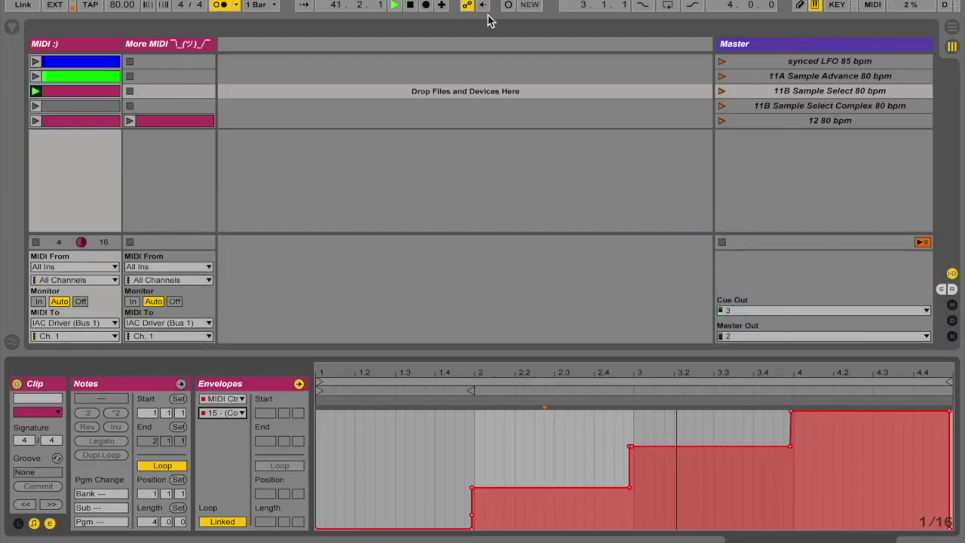
{"action": "left_click", "coordinate": [64, 107]}
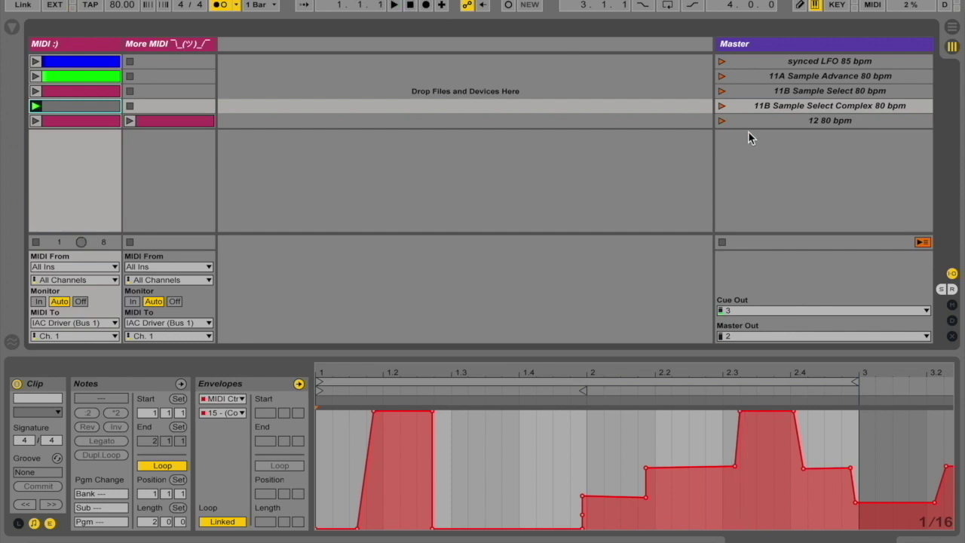
- Launch the 12 scene's clip in the row 5 slot
{"action": "left_click", "coordinate": [98, 122]}
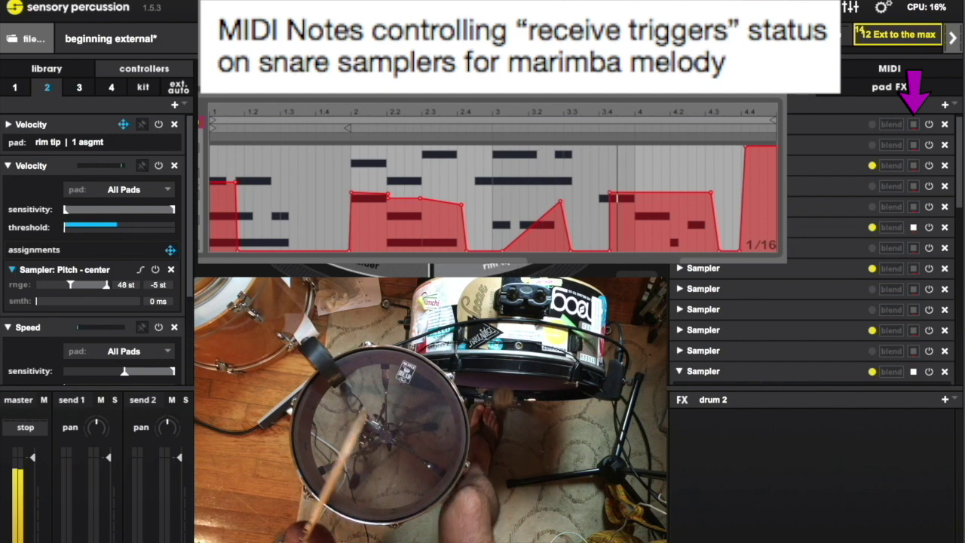
- Scroll drum 2's samplers list down to the last Sampler, holding Self Hat 3 pitched +12
{"action": "scroll", "coordinate": [810, 249], "scroll_direction": "down", "scroll_amount": 5}
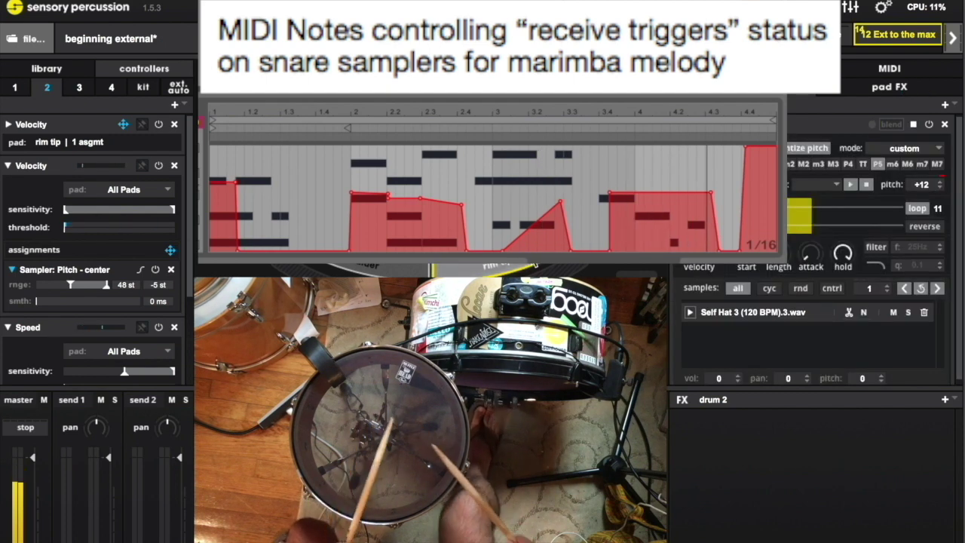